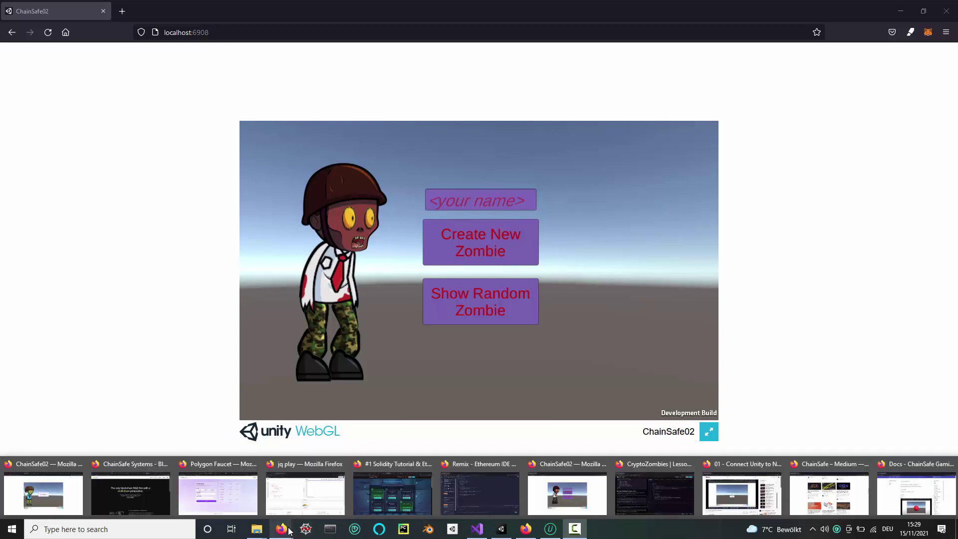
Bring the '#1 Solidity Tutorial' Firefox window to the front.
click(388, 488)
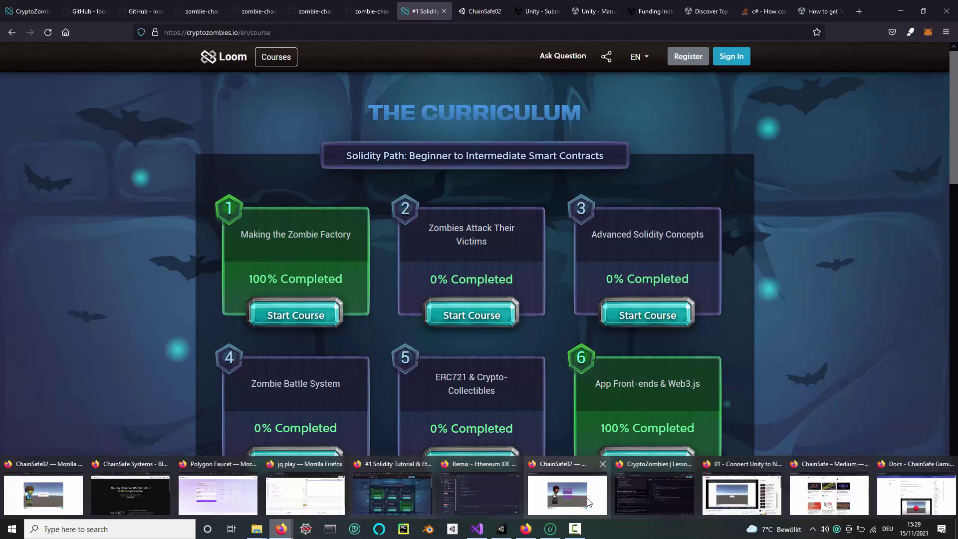
Bring up the ChainSafe02 zombie demo, check its footer title, and briefly view the YouTube tutorial.
click(588, 502)
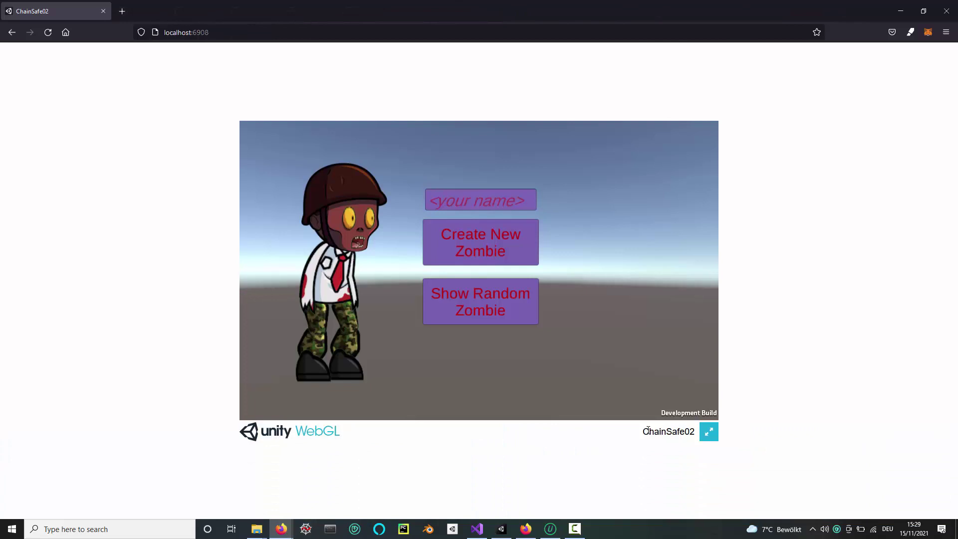
drag(643, 433, 687, 432)
click(687, 433)
mouse_move(686, 432)
mouse_down()
mouse_move(642, 434)
mouse_move(685, 432)
mouse_up()
click(646, 441)
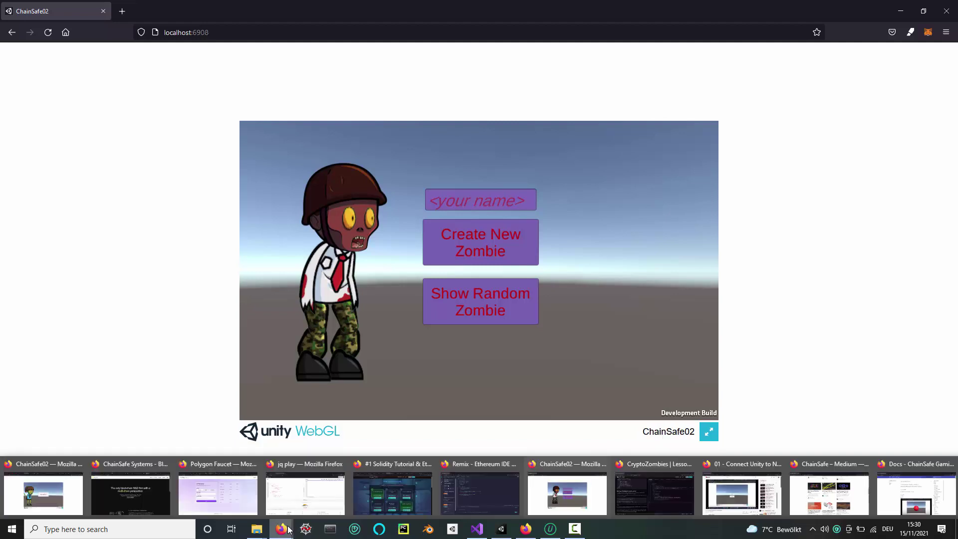
mouse_move(281, 530)
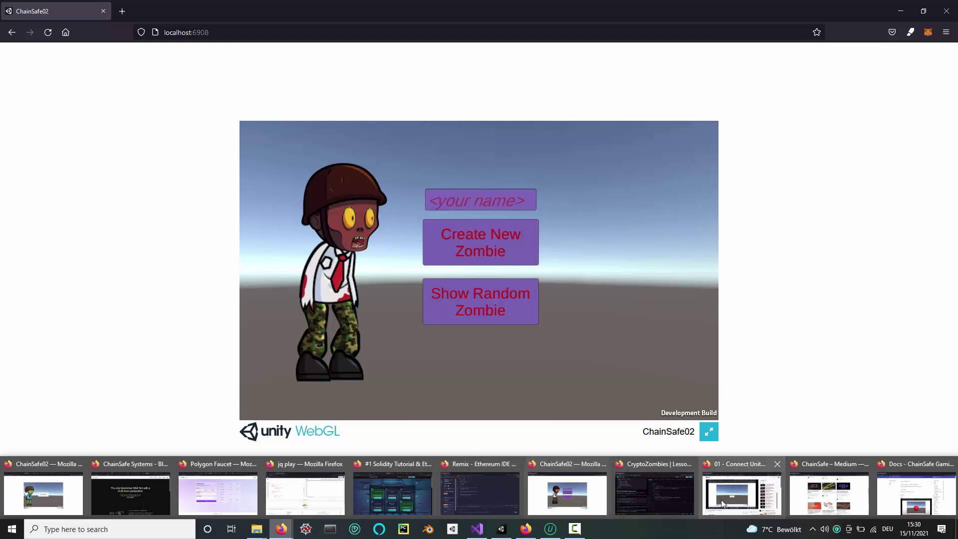
click(721, 499)
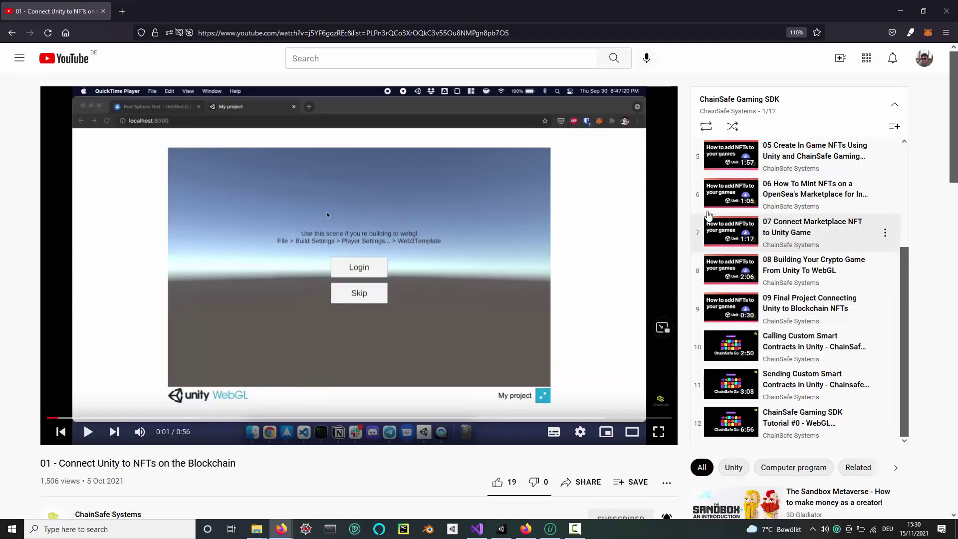
mouse_move(567, 491)
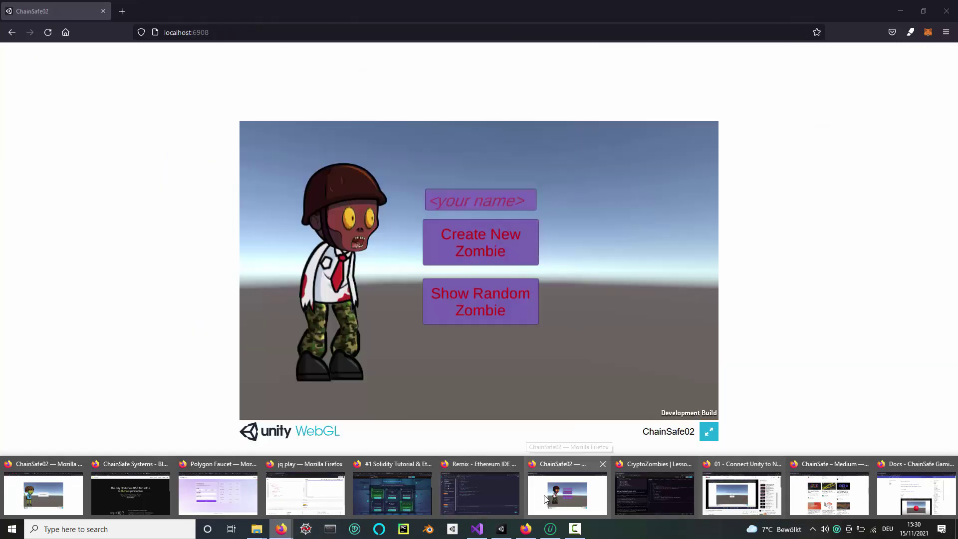
click(547, 496)
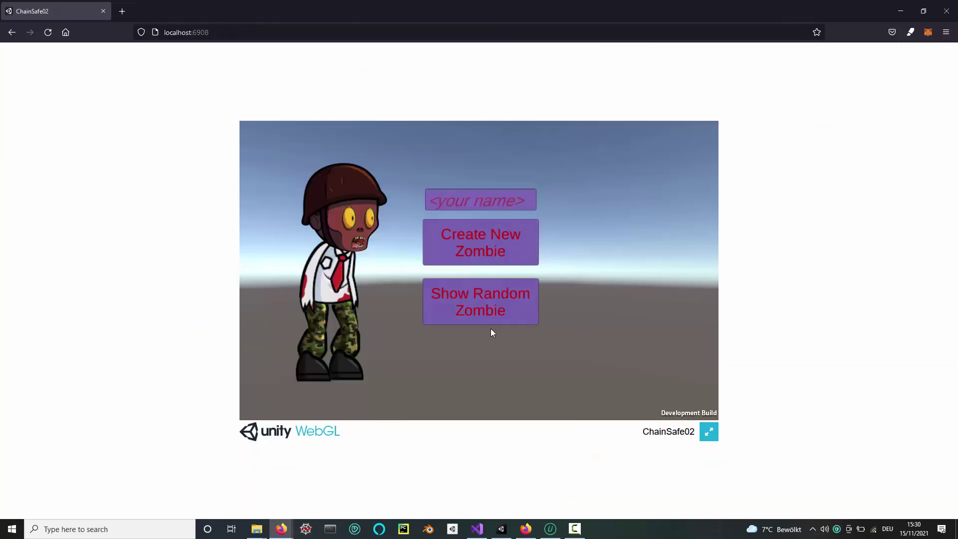
Show several random zombie looks, then select the '<your name>' field.
click(470, 302)
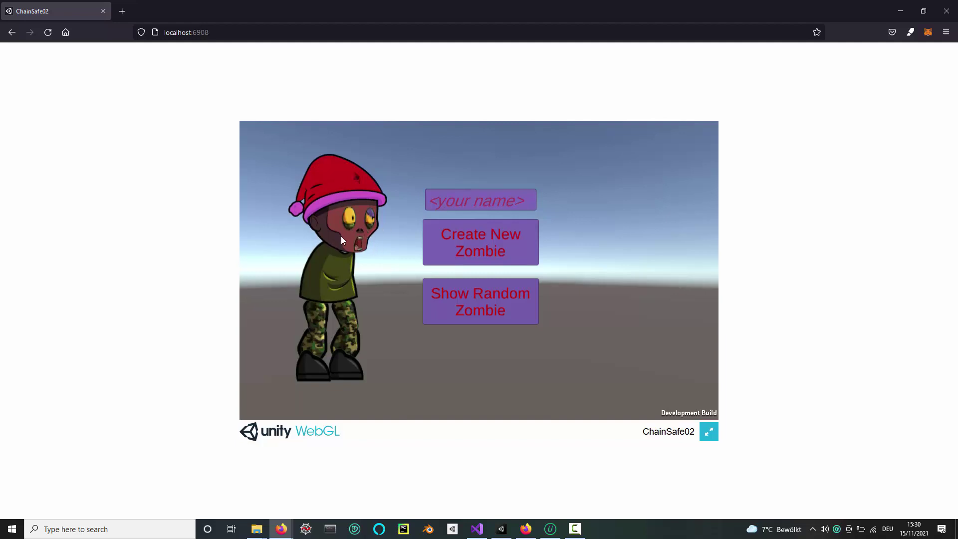
click(494, 302)
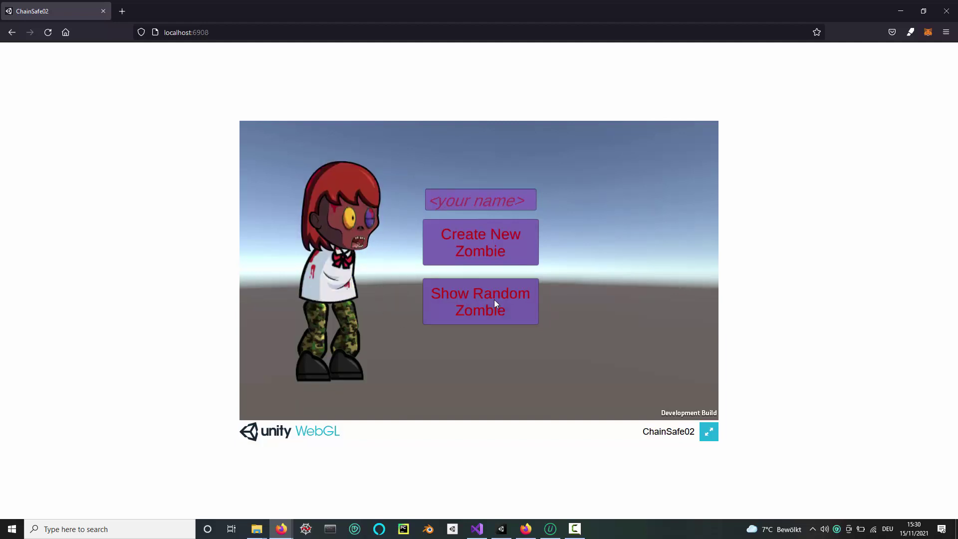
click(493, 304)
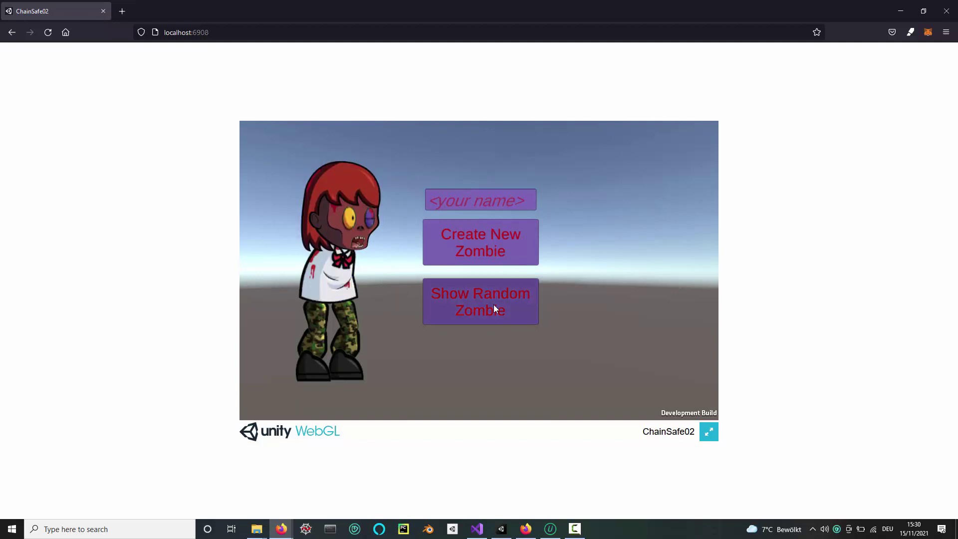
click(473, 197)
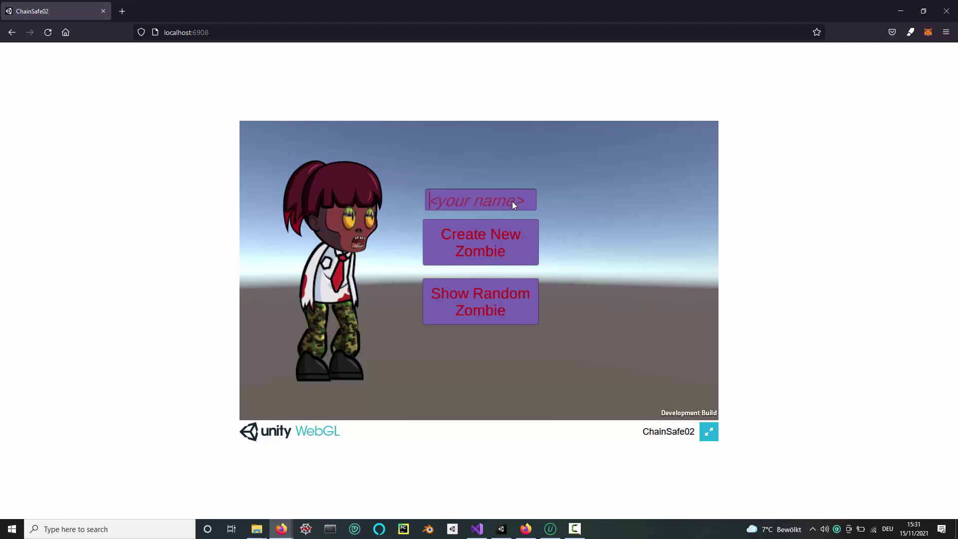
Switch to Remix and select, then deselect, the ZombieFactory contract source.
key(alt+Tab)
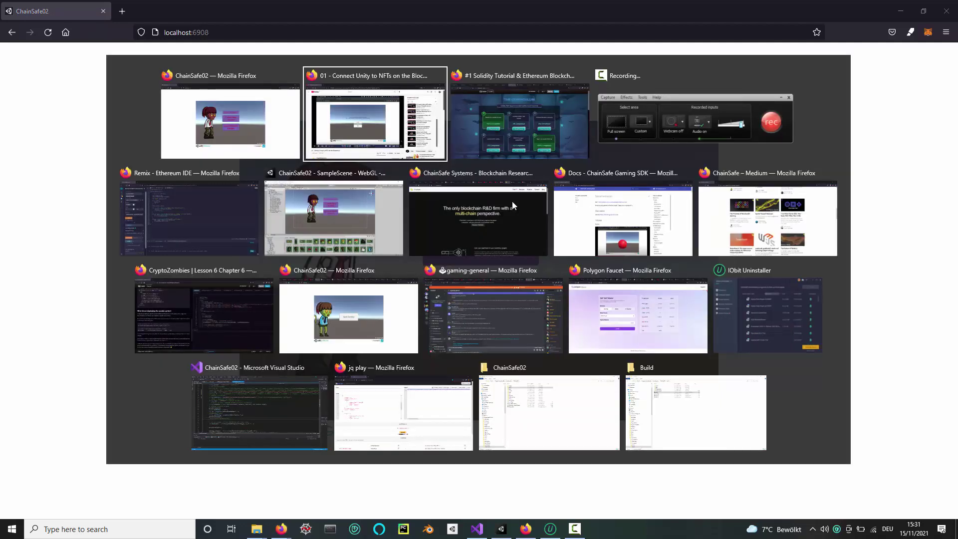
key(alt+Tab)
key(alt+Tab)
key(alt+Tab)
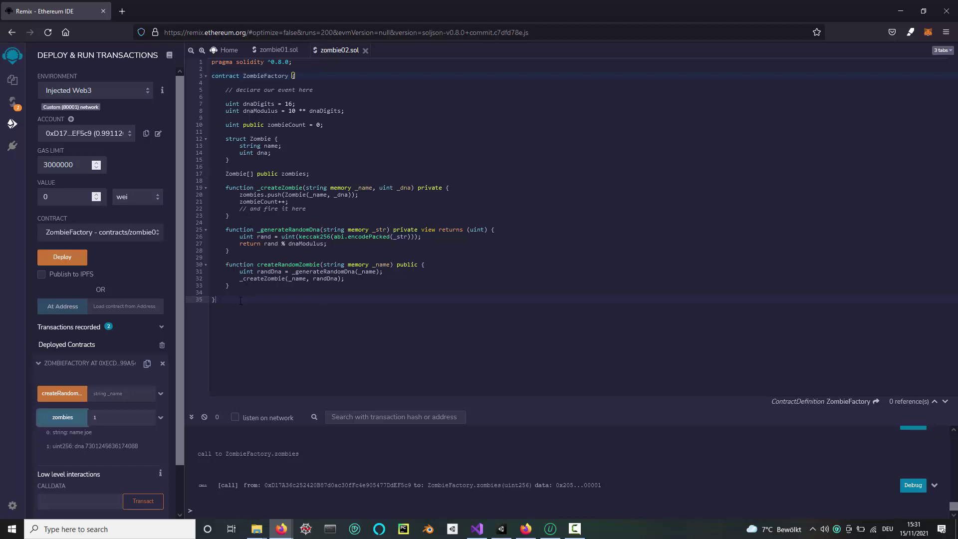
drag(239, 300, 213, 50)
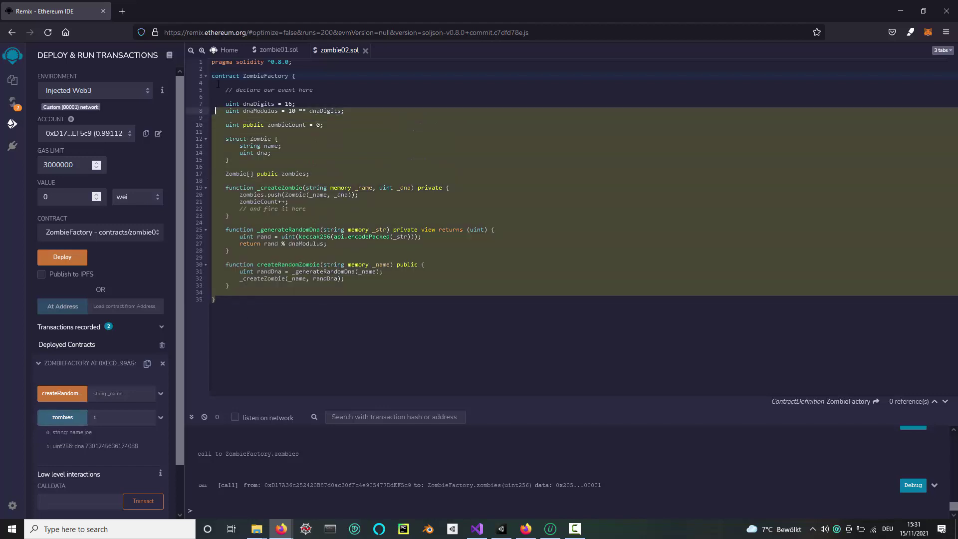
click(263, 303)
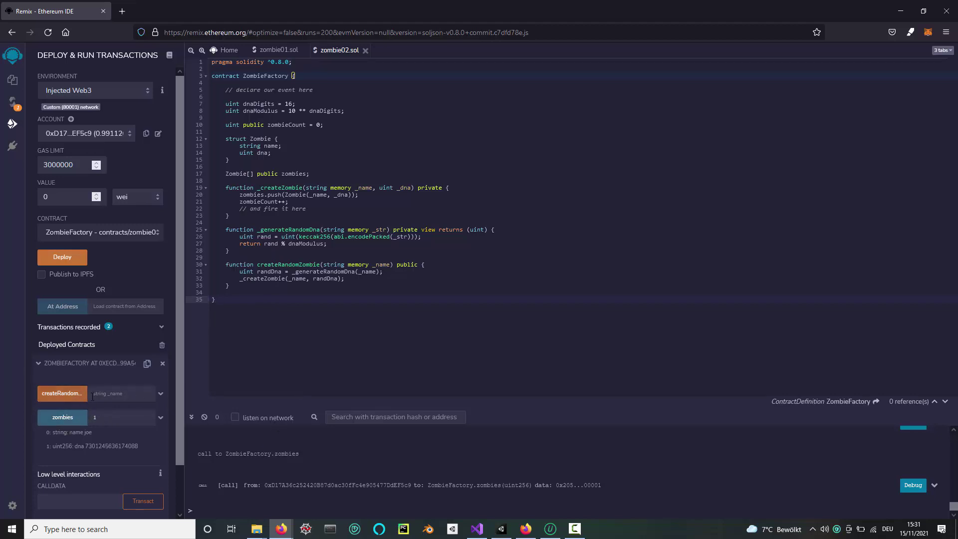
Query the zombies getter for indices 10 and 9.
click(111, 418)
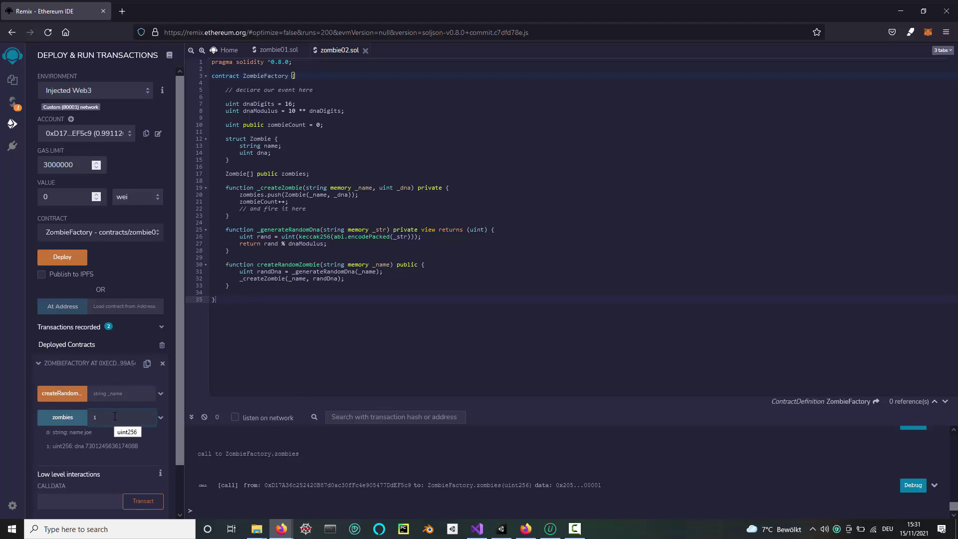
key(BackSpace)
text(4)
click(63, 417)
key(BackSpace)
text(10)
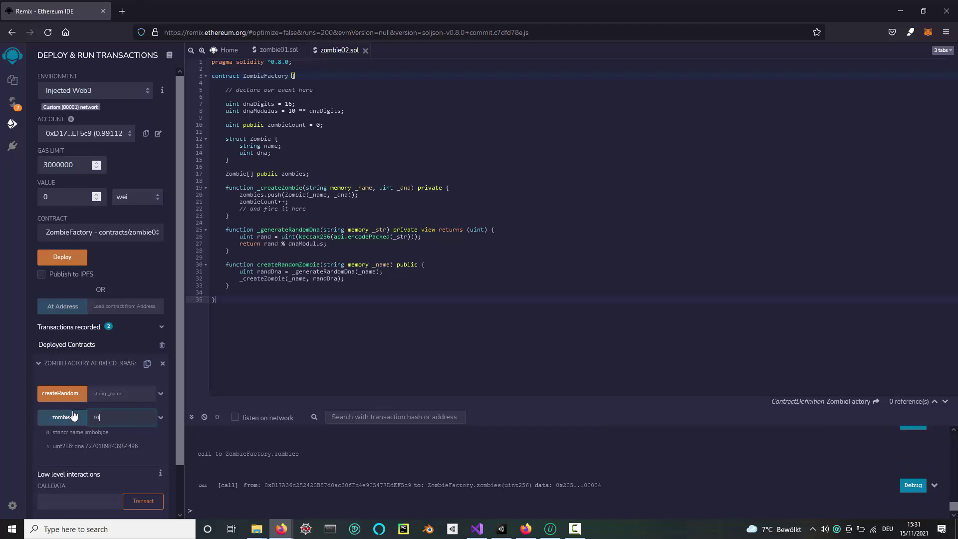
click(62, 416)
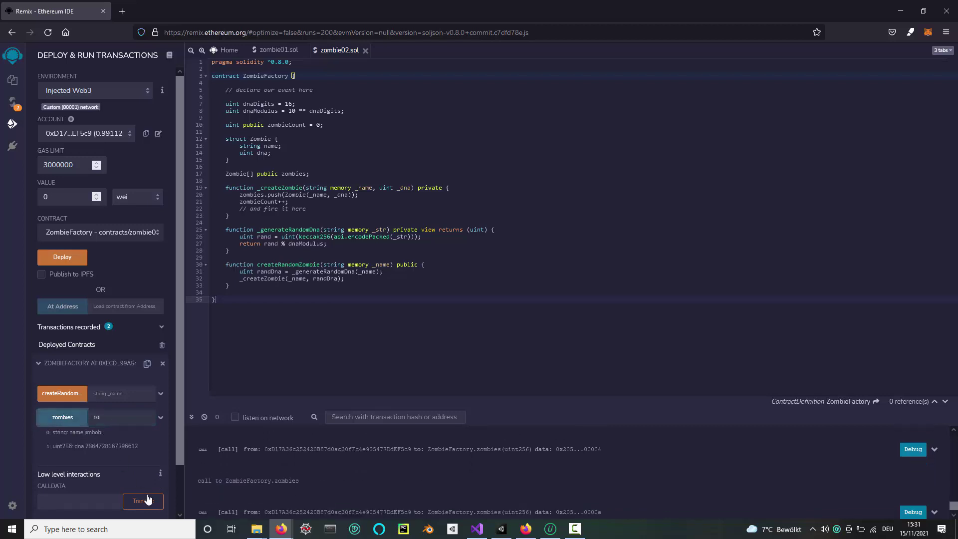
click(119, 419)
key(BackSpace)
key(BackSpace)
text(9)
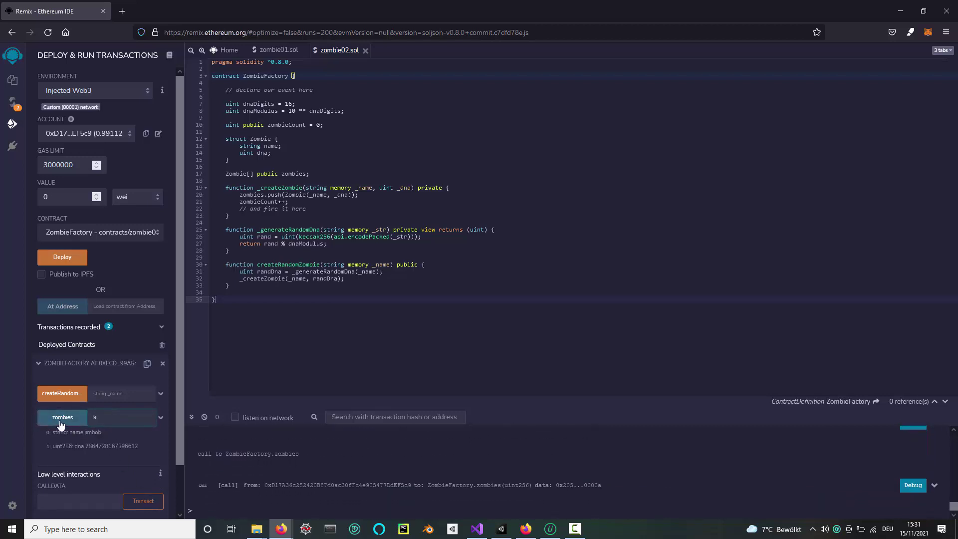
click(59, 421)
Query index 11 and inspect the reverted error message in the terminal.
click(113, 415)
key(BackSpace)
text(11)
click(74, 421)
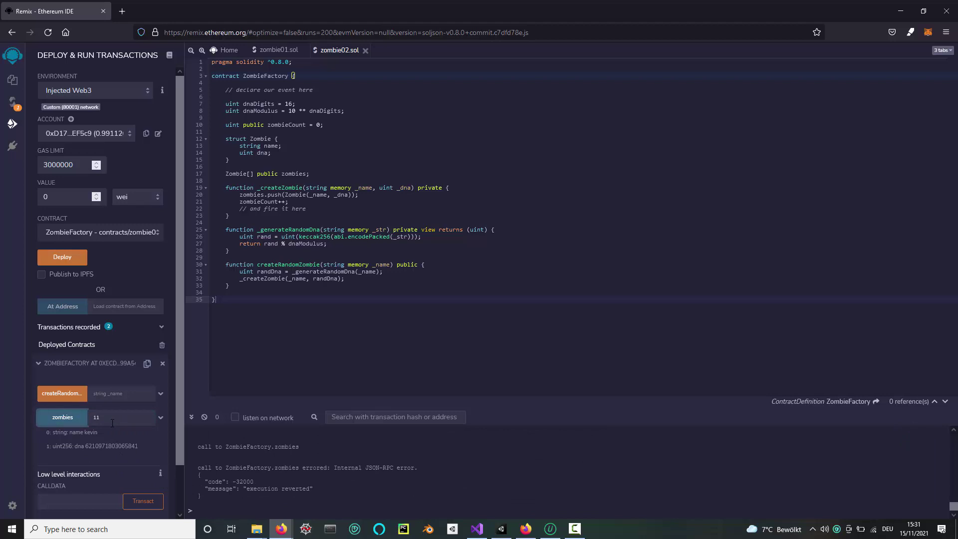
mouse_move(245, 482)
mouse_down()
mouse_move(233, 482)
mouse_move(266, 491)
mouse_up()
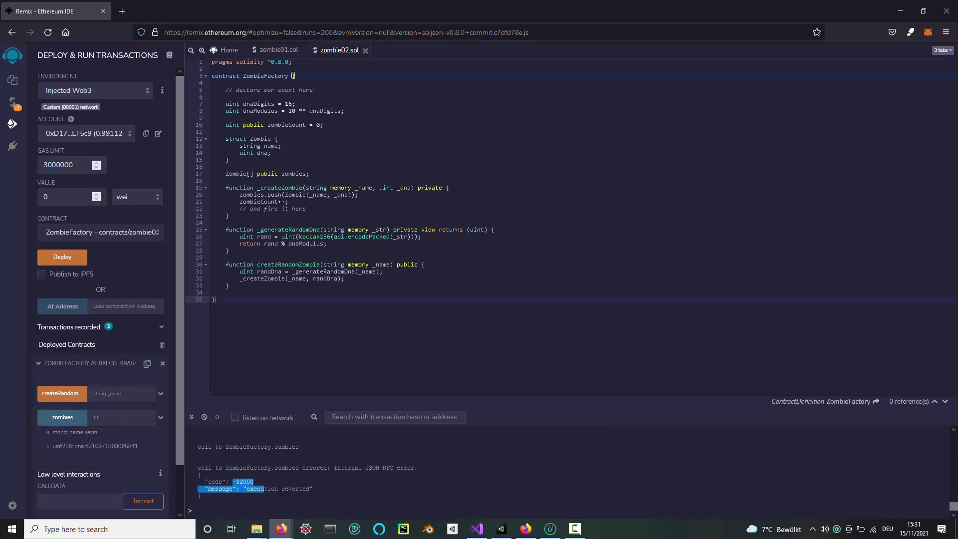
click(288, 489)
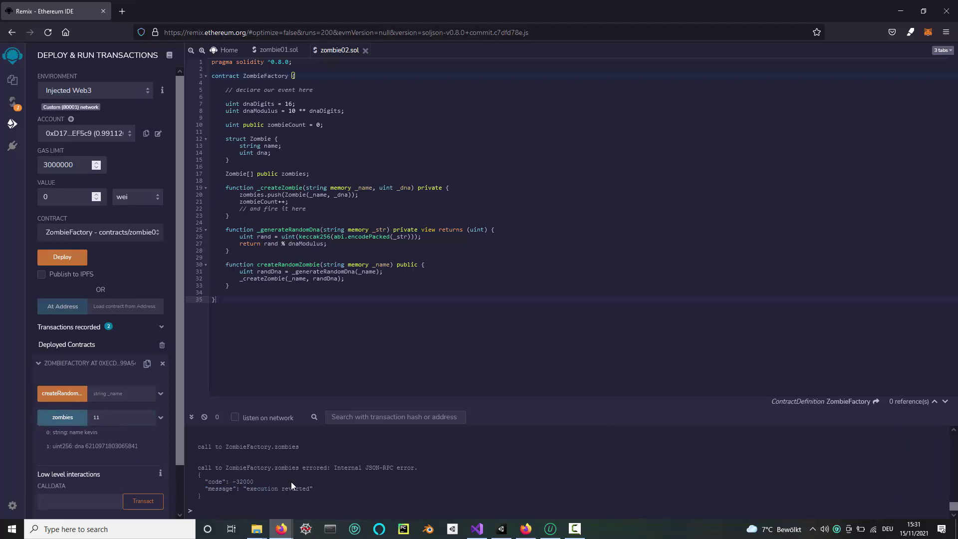
drag(287, 468, 331, 469)
Return to the zombie demo and create a new zombie named scaryJoe.
key(alt+Tab)
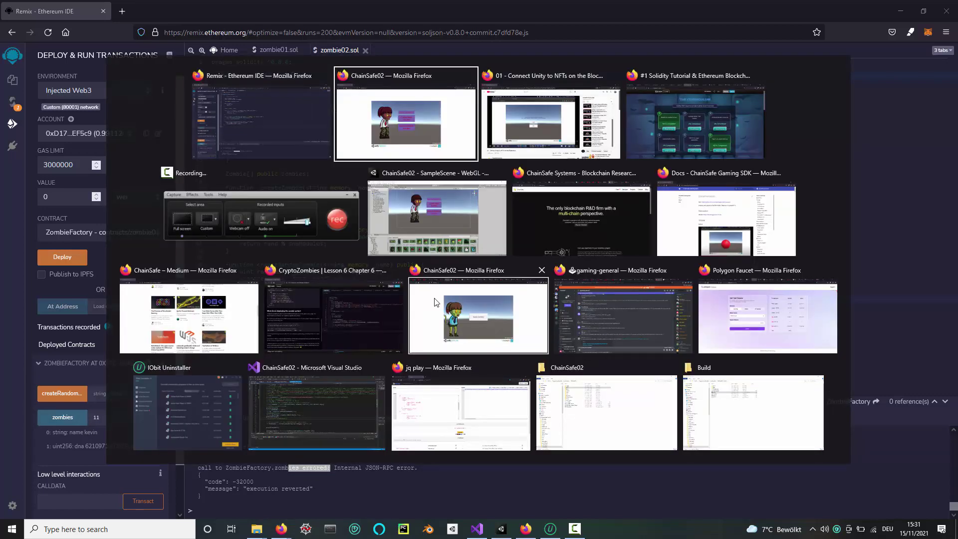
key(alt+Tab)
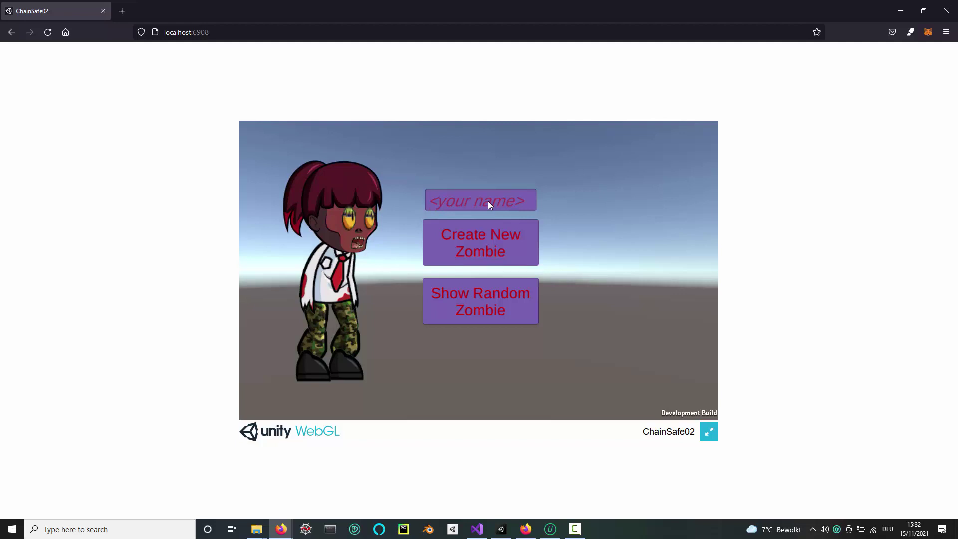
text(scaryJoe)
click(509, 249)
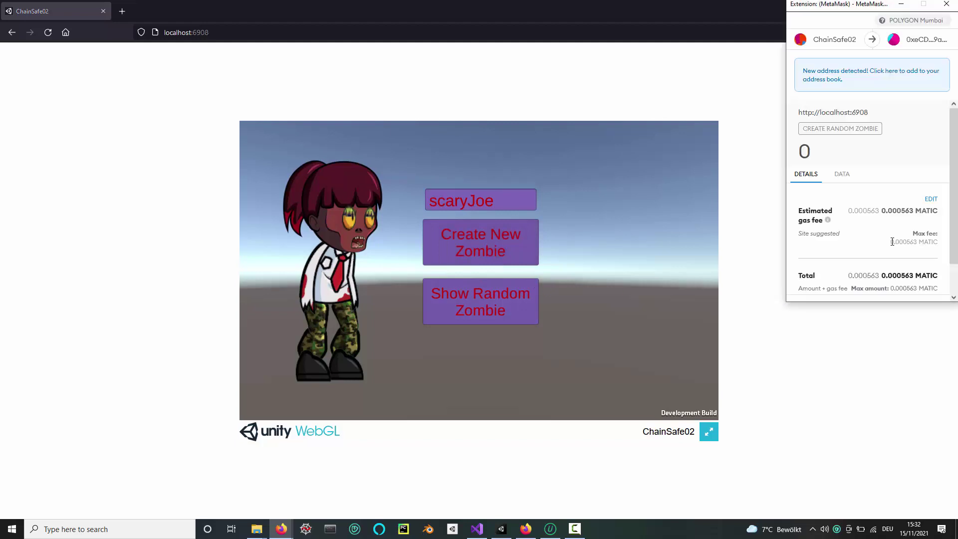
scroll(947, 277, down, 2)
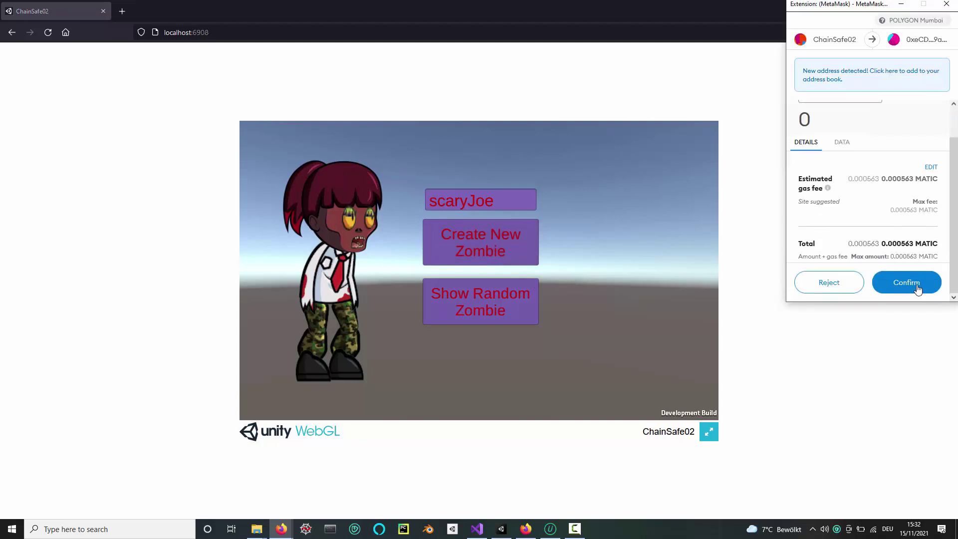
Confirm the scaryJoe create-zombie transaction in MetaMask and return to Remix.
click(919, 288)
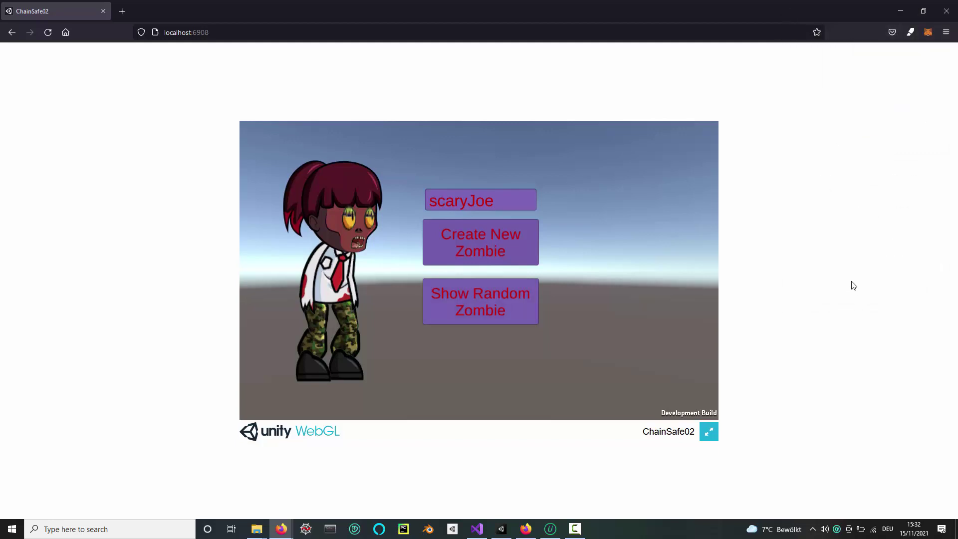
key(alt+Tab)
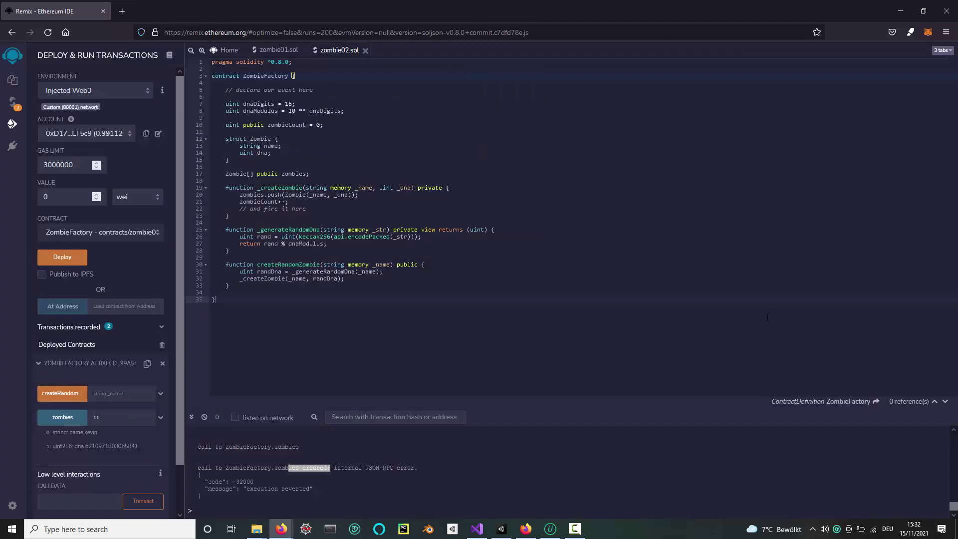
Rerun the index 11 zombies lookup, which returns scaryJoe, and highlight its DNA value.
click(390, 465)
click(68, 418)
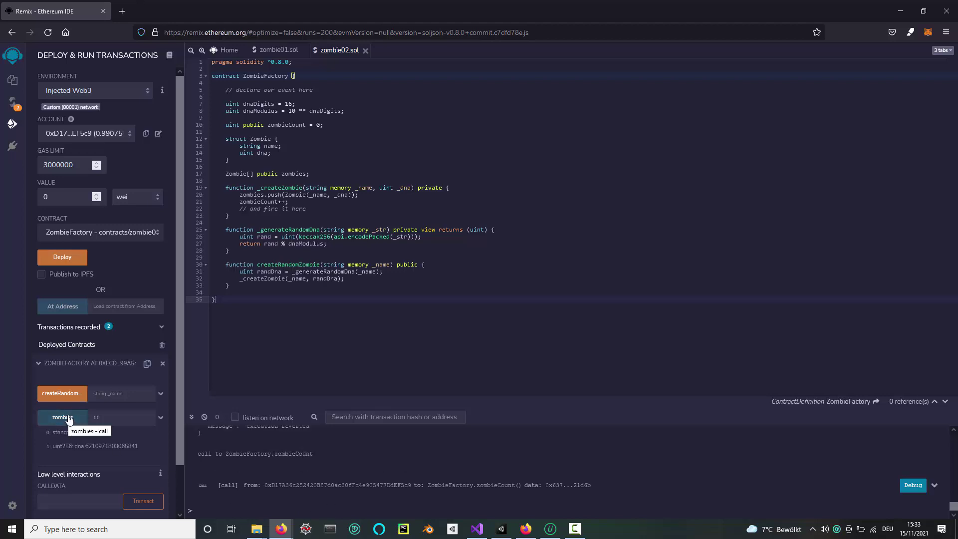
click(68, 419)
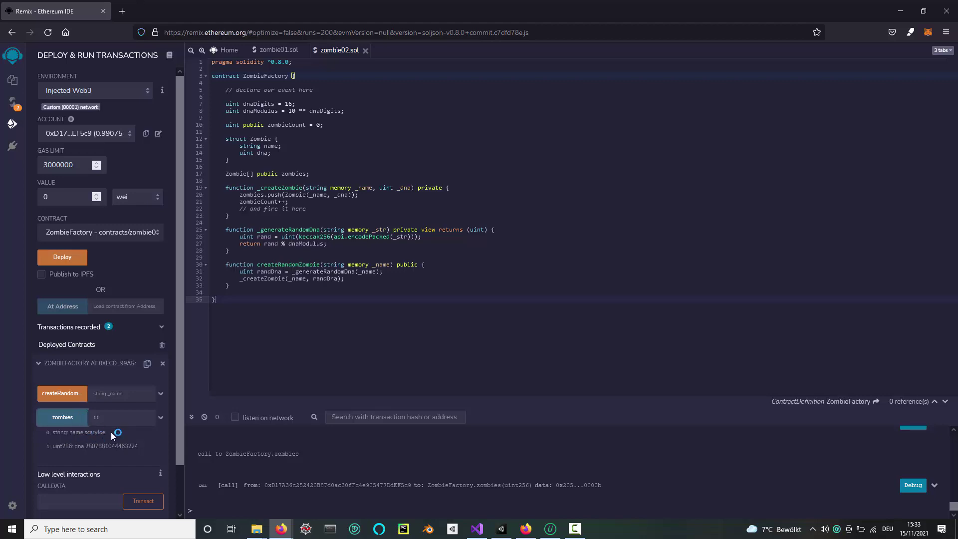
drag(87, 447, 141, 448)
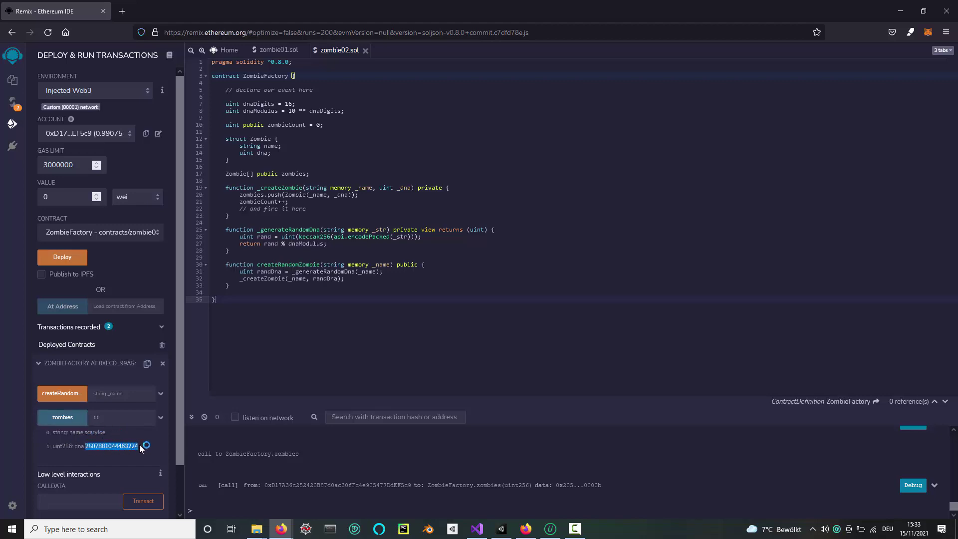
Alt+Tab away from Firefox toward the Unity editor window.
key(alt+Tab)
key(alt+Tab)
key(alt+Tab)
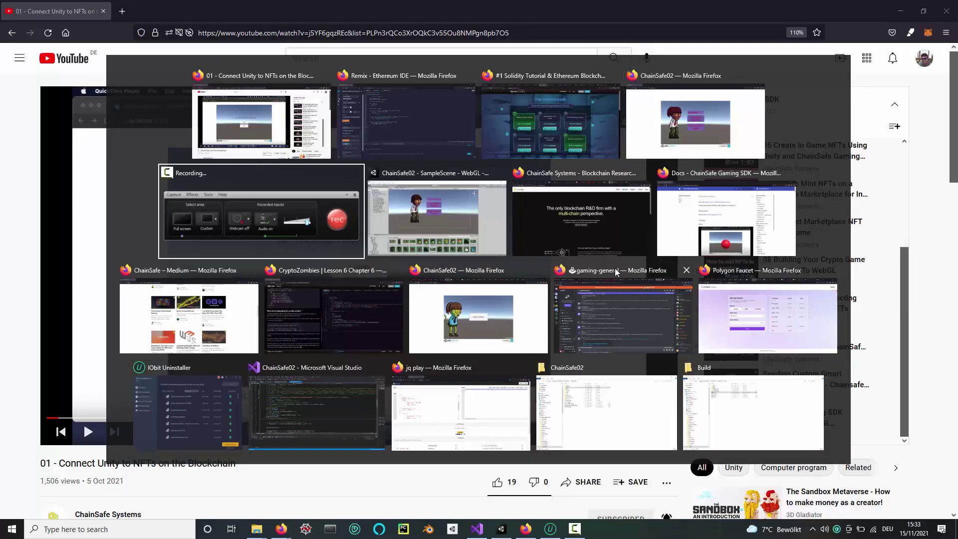